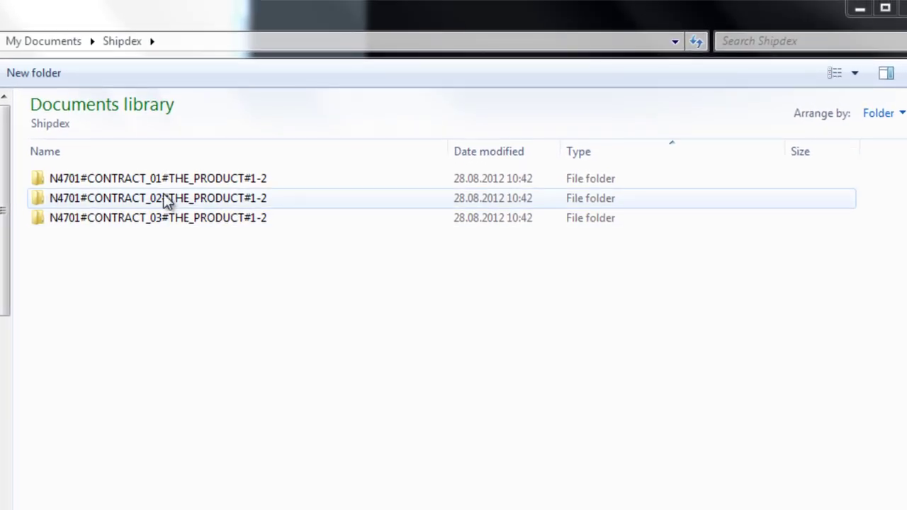
# Browse the N4701#CONTRACT_01#THE_PRODUCT#1-2 package to the INFOSET_DESCRIPTION_OPERATION data modules and return to the package's root folder
pyautogui.doubleClick(156, 172)
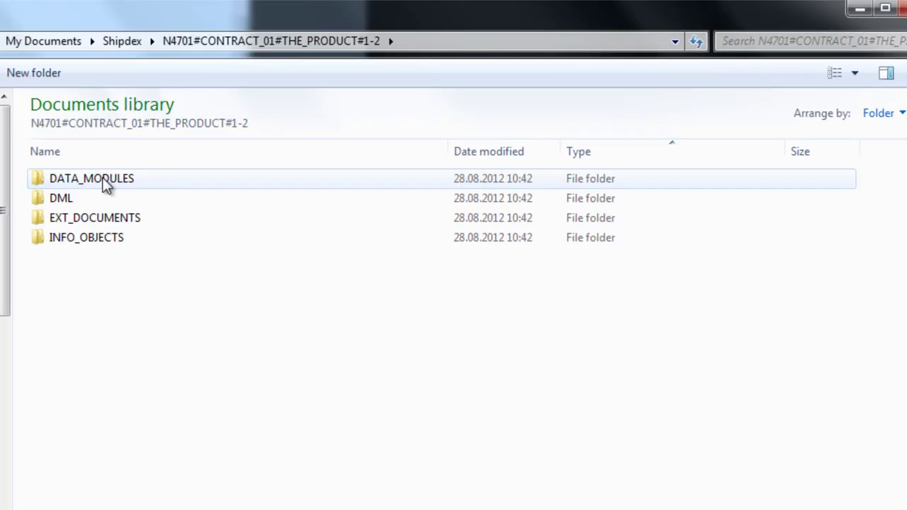
pyautogui.doubleClick(105, 181)
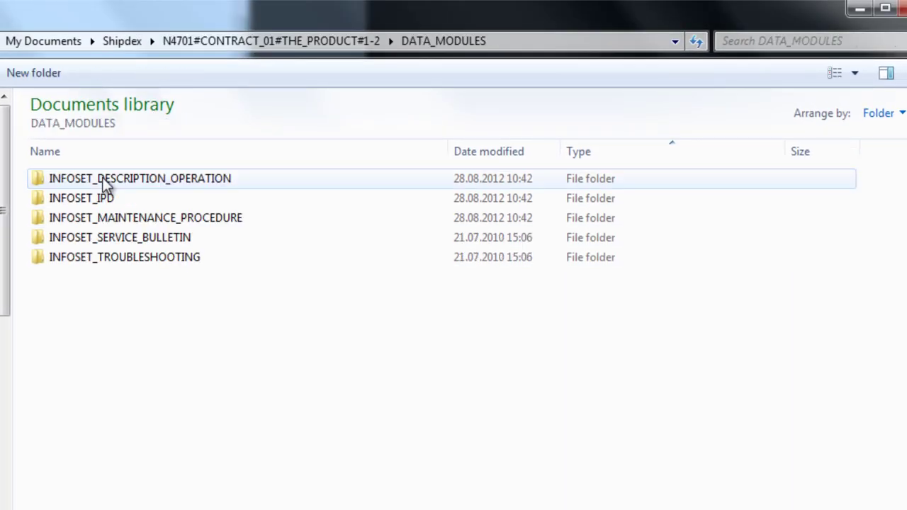
pyautogui.doubleClick(213, 179)
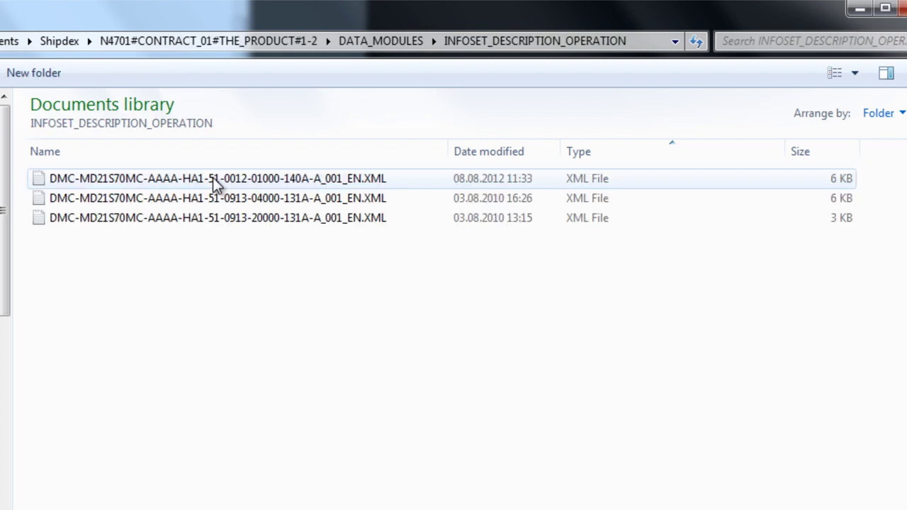
pyautogui.press('BackSpace')
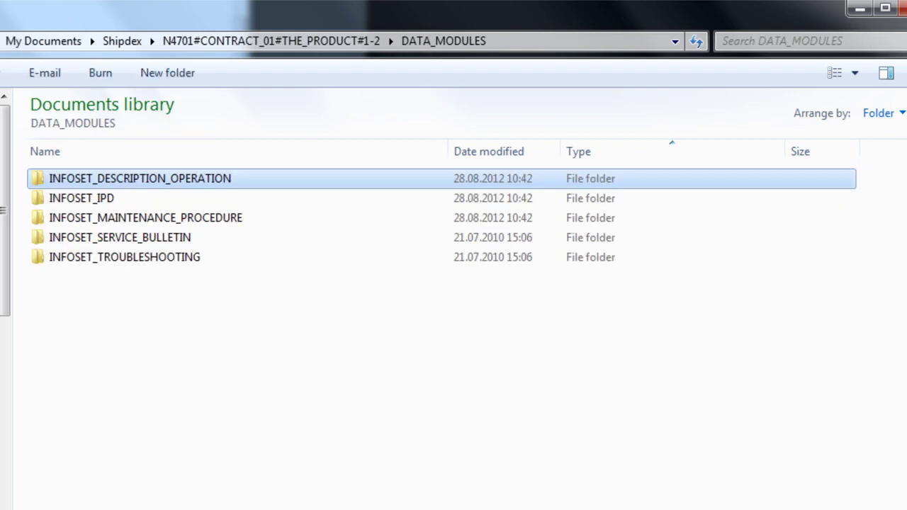
pyautogui.press('BackSpace')
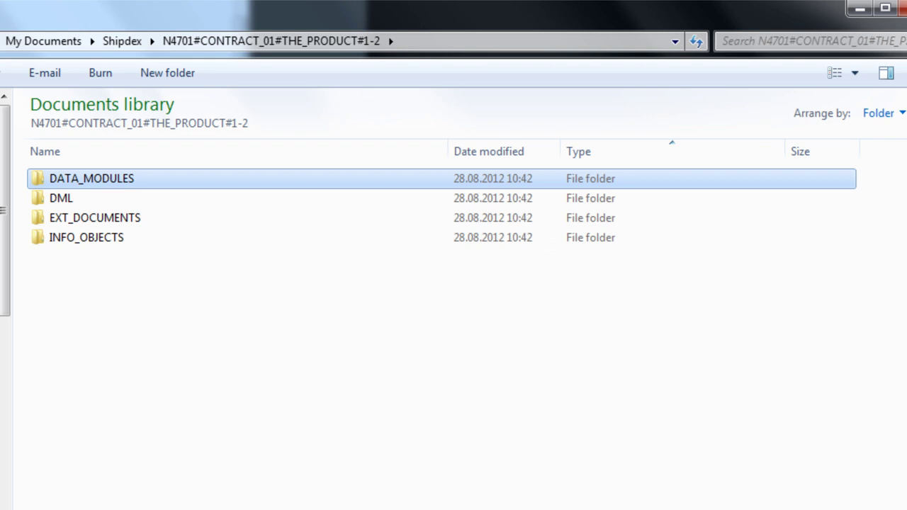
# View the contents of the package's EXT_DOCUMENTS and INFO_OBJECTS folders and return to the package root
pyautogui.doubleClick(85, 218)
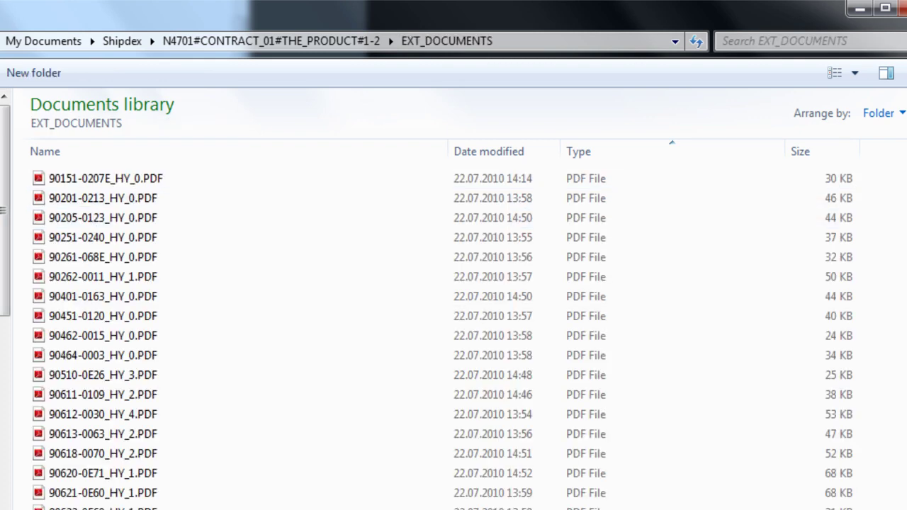
pyautogui.press('BackSpace')
pyautogui.doubleClick(107, 239)
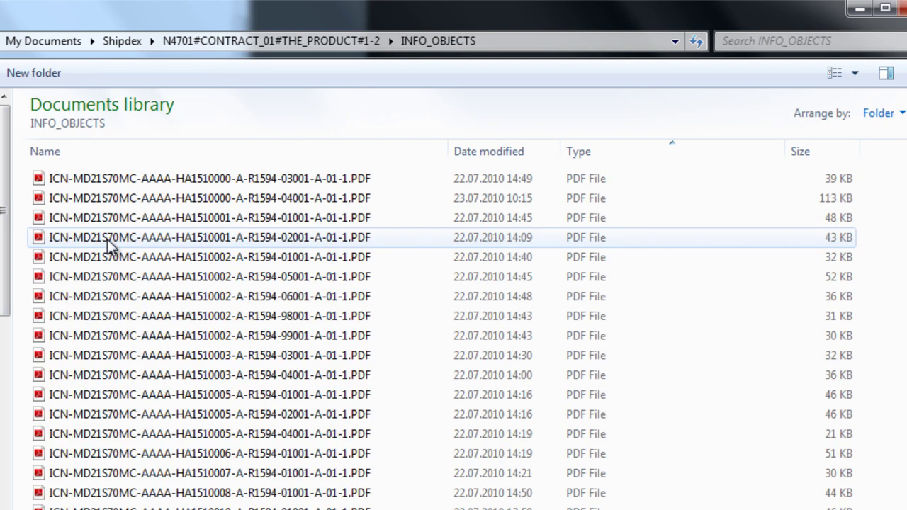
pyautogui.press('BackSpace')
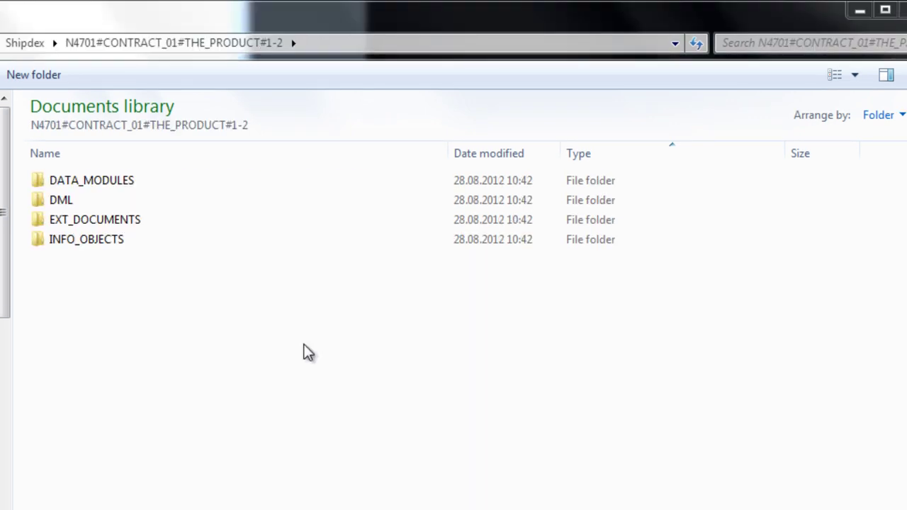
# Open the DML folder and review the dml, sbc and fcs sheets of DML_template_2-0.xls in Excel
pyautogui.doubleClick(62, 202)
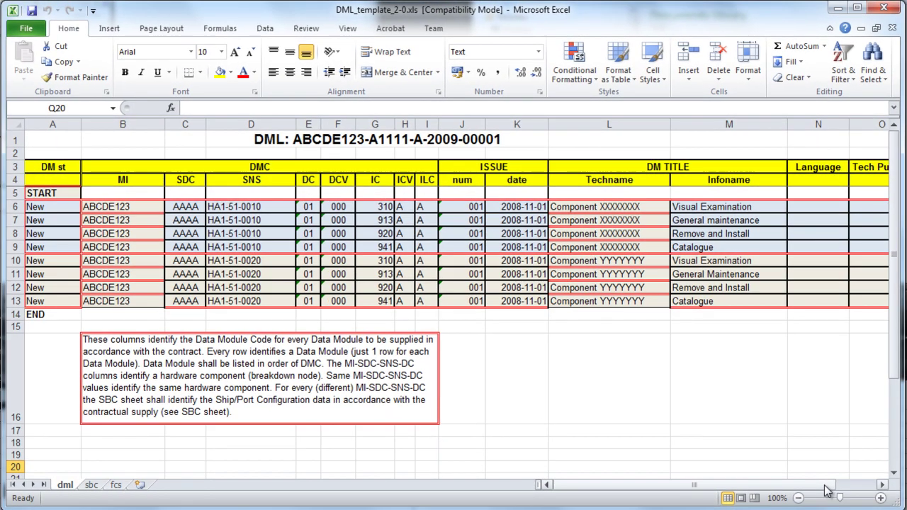
pyautogui.moveTo(786, 492); pyautogui.dragTo(824, 494)
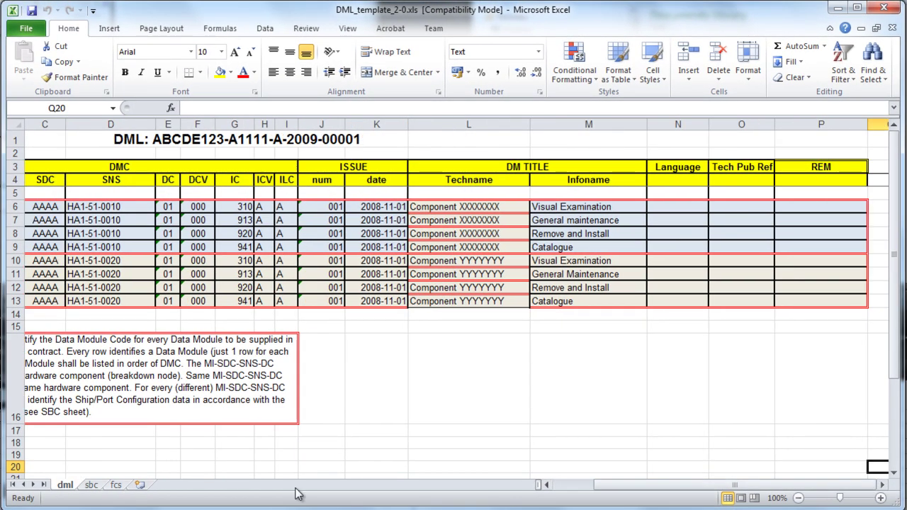
pyautogui.click(91, 485)
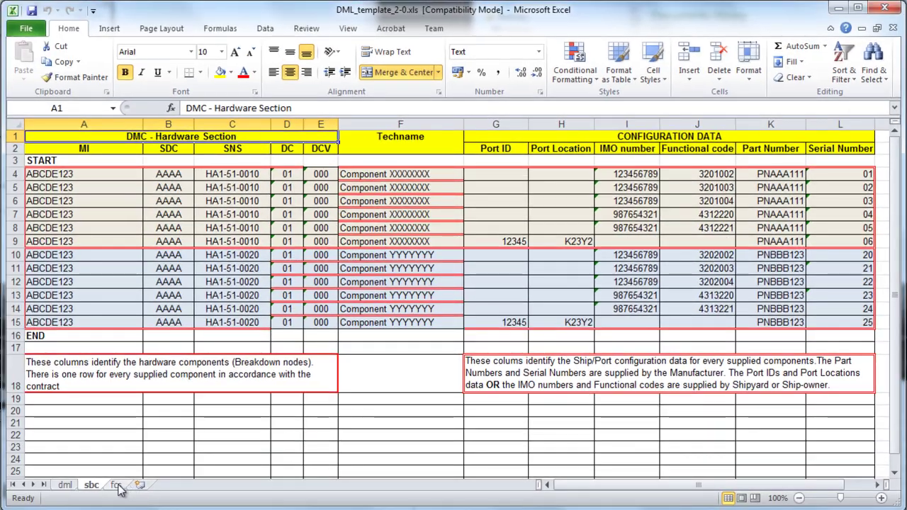
pyautogui.click(116, 485)
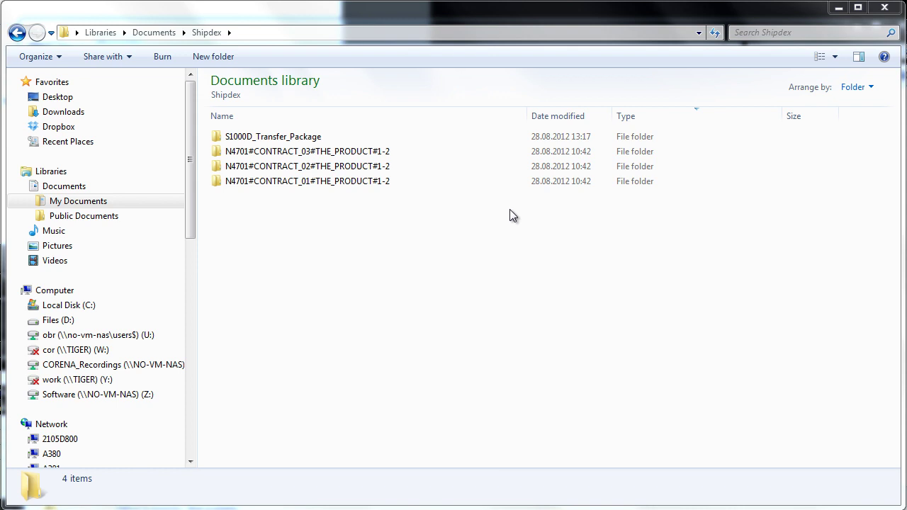
pyautogui.doubleClick(264, 140)
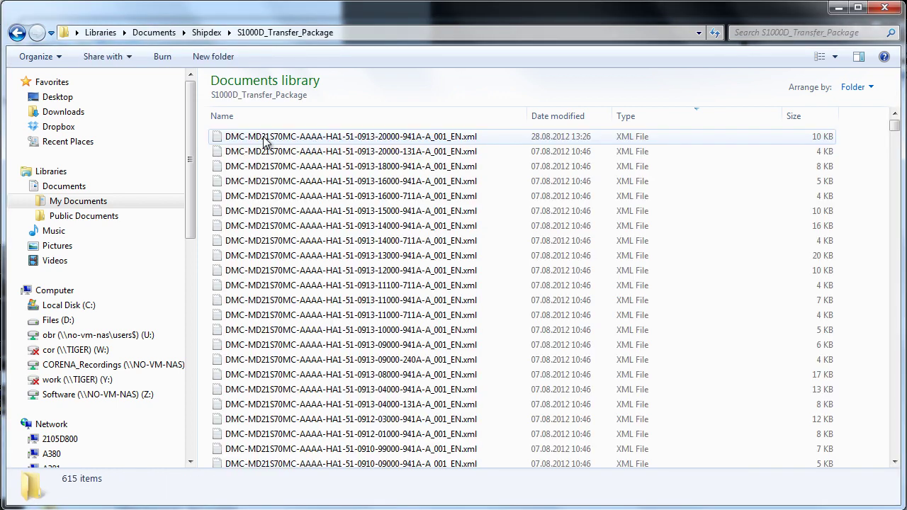
pyautogui.doubleClick(264, 137)
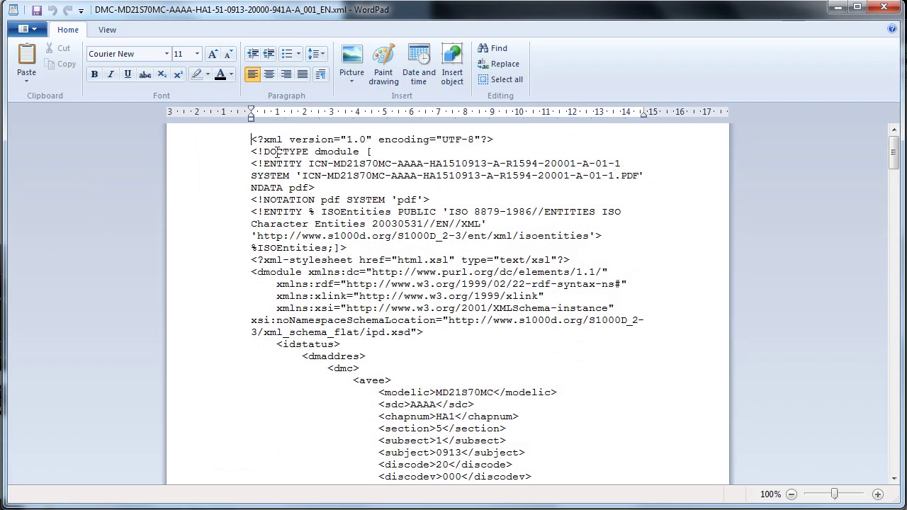
pyautogui.scroll(-5, 323, 201)
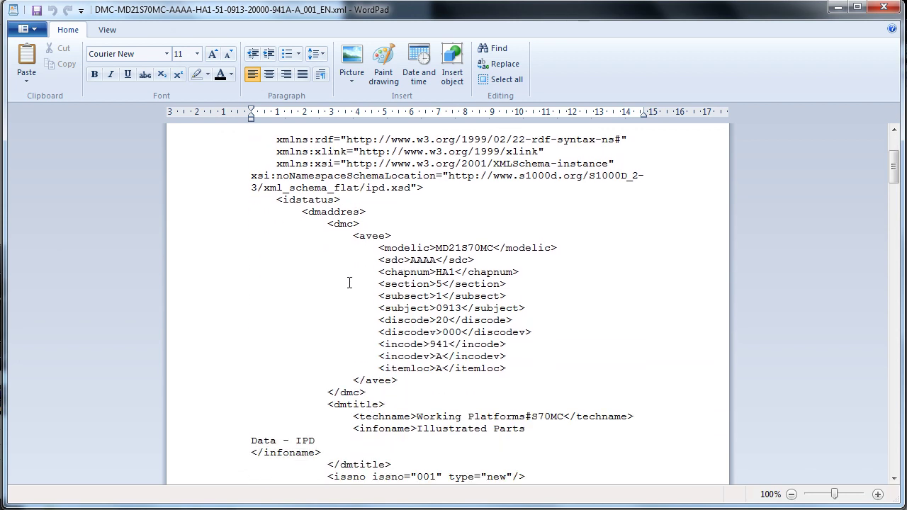
pyautogui.scroll(-5, 362, 352)
pyautogui.scroll(-2, 362, 369)
pyautogui.moveTo(323, 392); pyautogui.dragTo(370, 417)
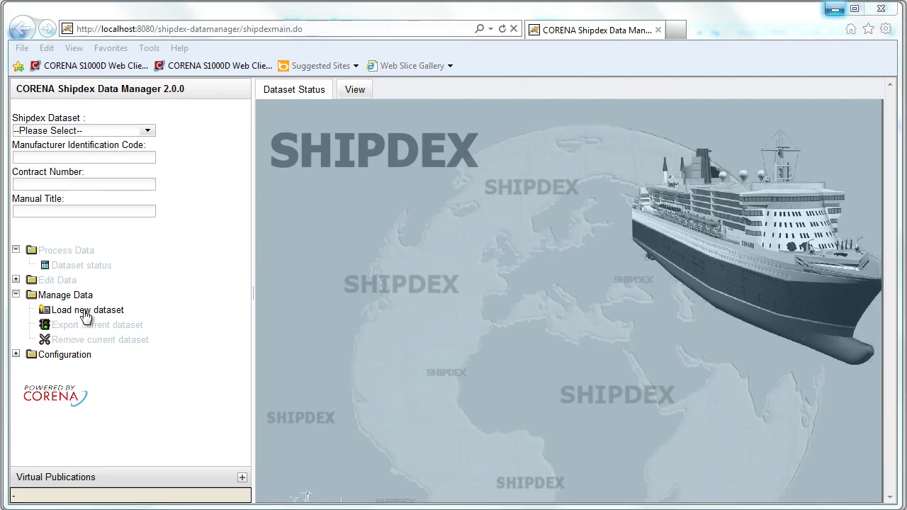
# Start loading a new dataset in CORENA Shipdex Data Manager and enter the S1000D_Transfer_Package path copied from Windows Explorer as its folder
pyautogui.click(84, 310)
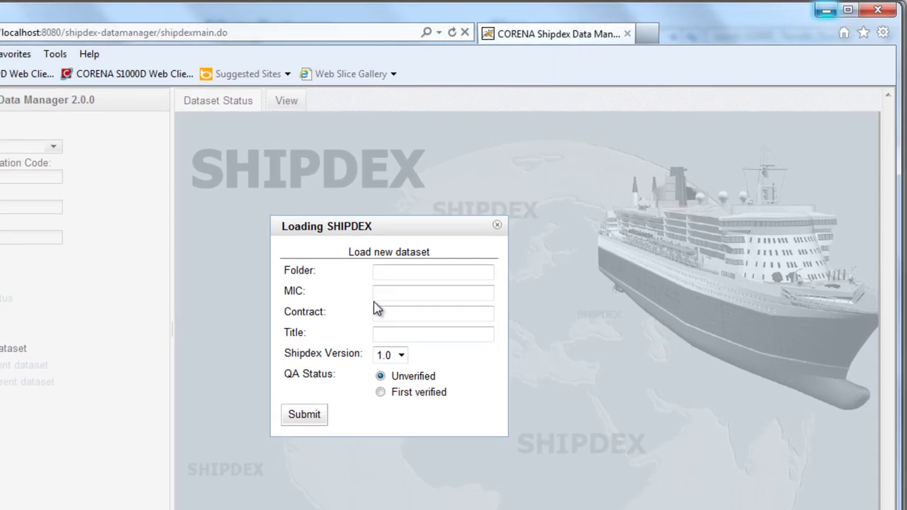
pyautogui.click(449, 243)
pyautogui.hotkey('alt', 'Tab')
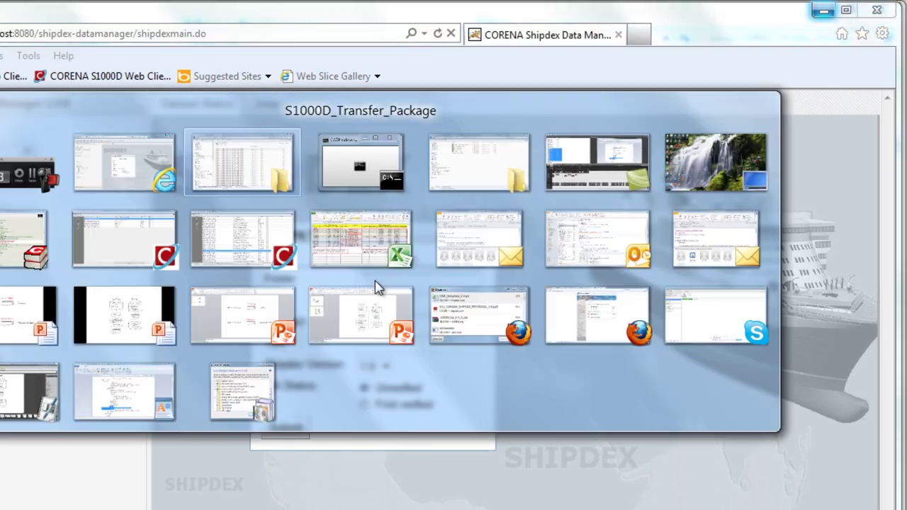
pyautogui.click(328, 37)
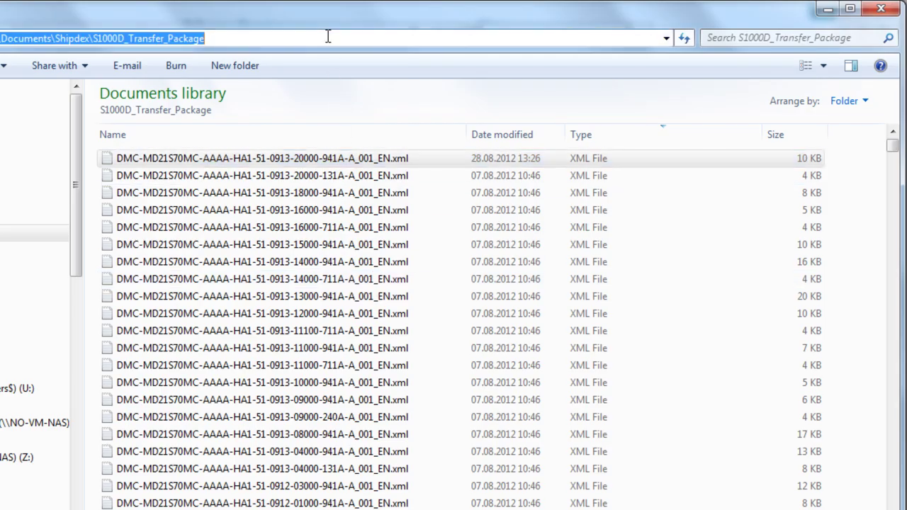
pyautogui.hotkey('ctrl', 'c')
pyautogui.hotkey('alt', 'Tab')
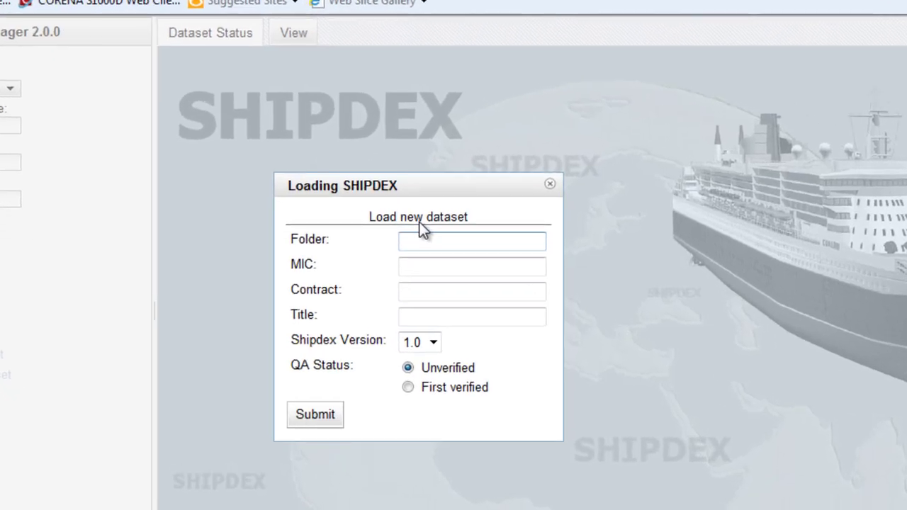
pyautogui.hotkey('ctrl', 'v')
# Set the new dataset's MIC to N4701, contract to Contract_01 and title to Product01
pyautogui.click(474, 260)
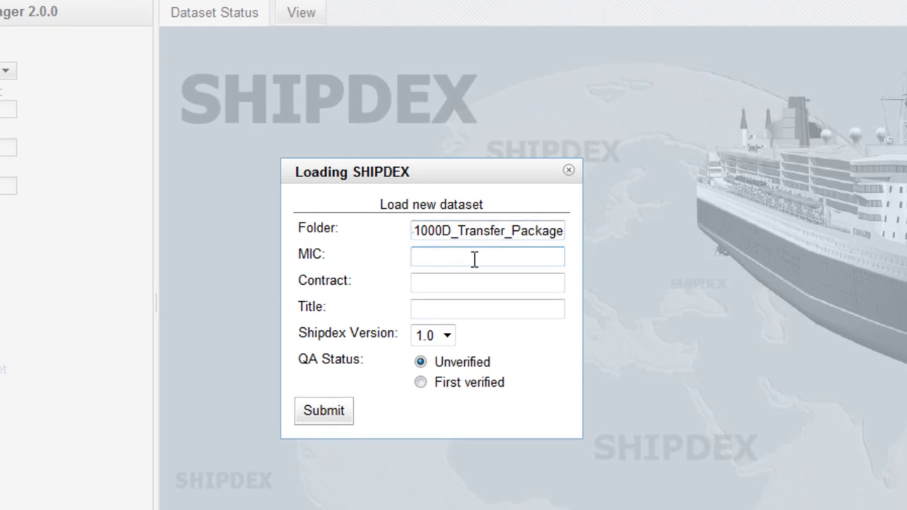
pyautogui.write('N4701')
pyautogui.click(462, 309)
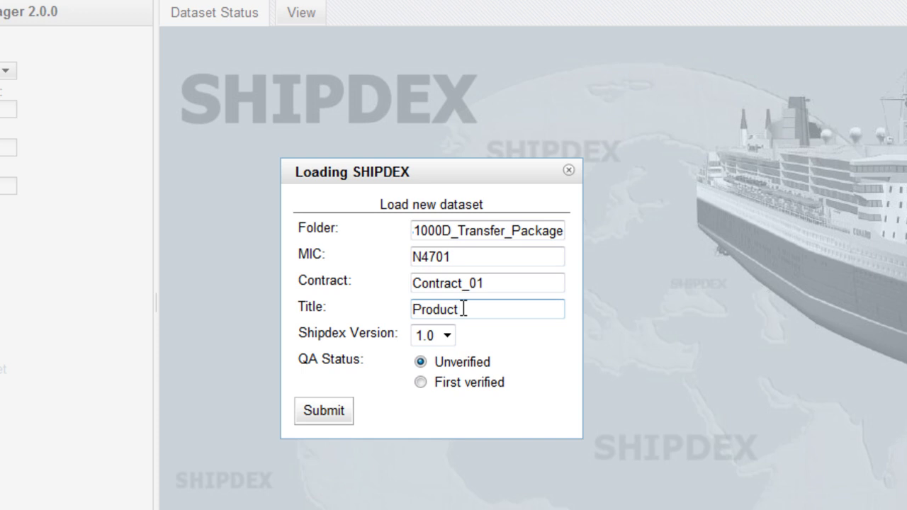
pyautogui.write('01')
# Choose Shipdex version 1.2 and QA status First verified, and submit the dataset for loading
pyautogui.click(448, 336)
pyautogui.click(439, 387)
pyautogui.click(419, 383)
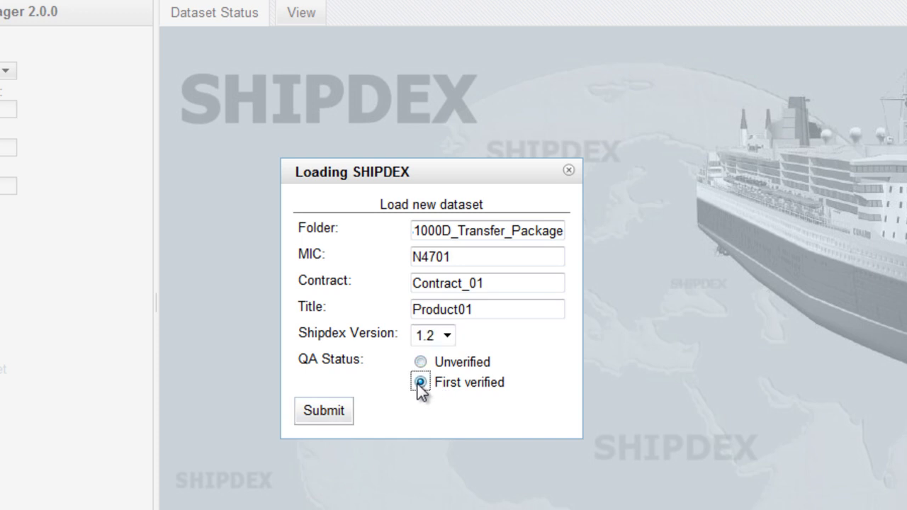
pyautogui.click(338, 414)
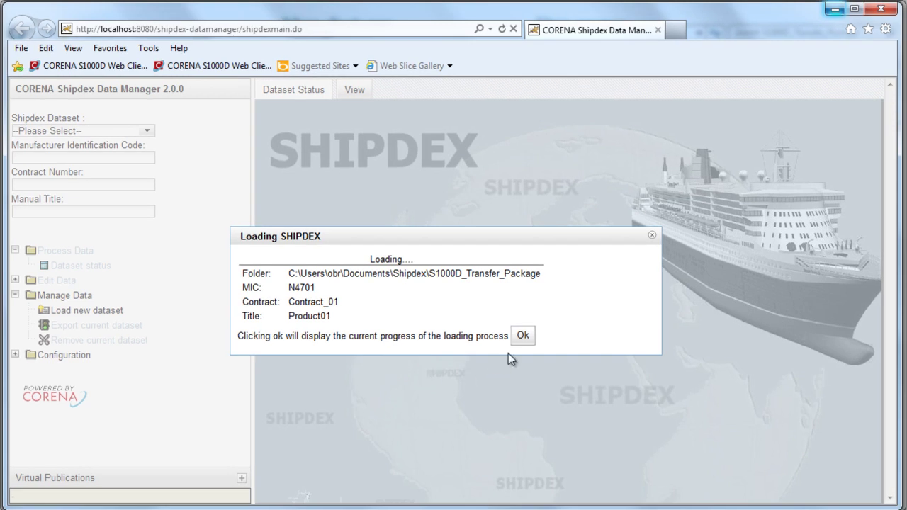
pyautogui.click(522, 337)
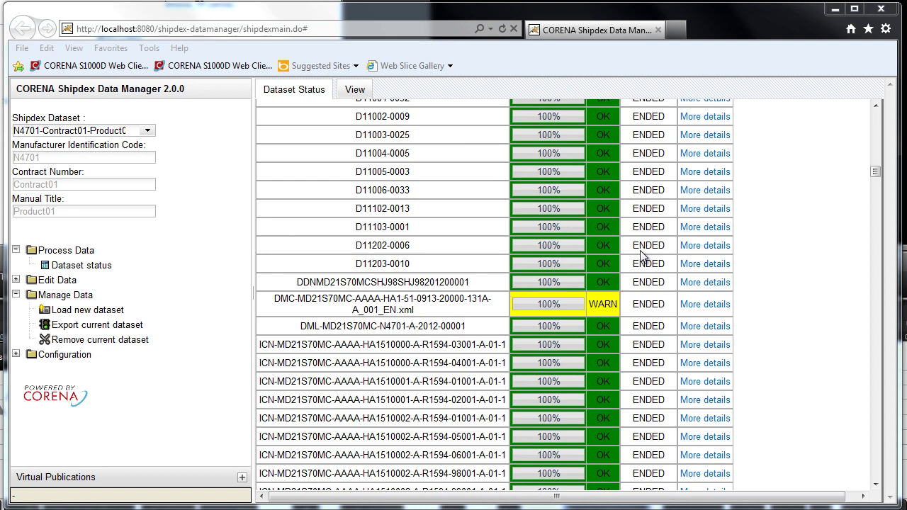
pyautogui.click(698, 306)
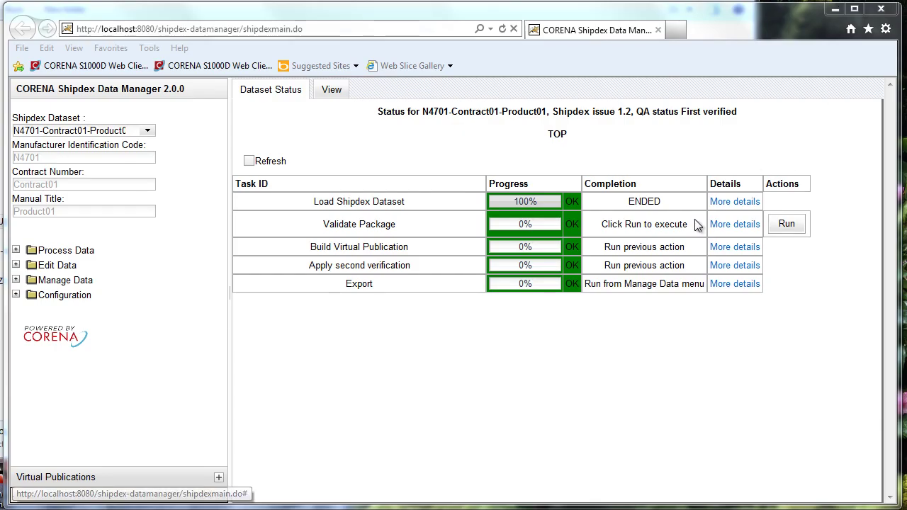
# Run the package validation and open the SNS Check details within its Links results
pyautogui.click(787, 224)
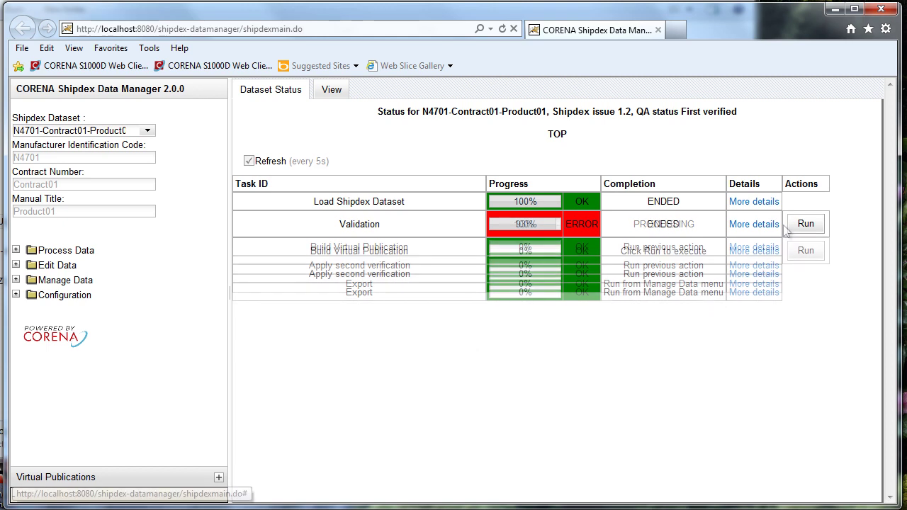
pyautogui.click(754, 225)
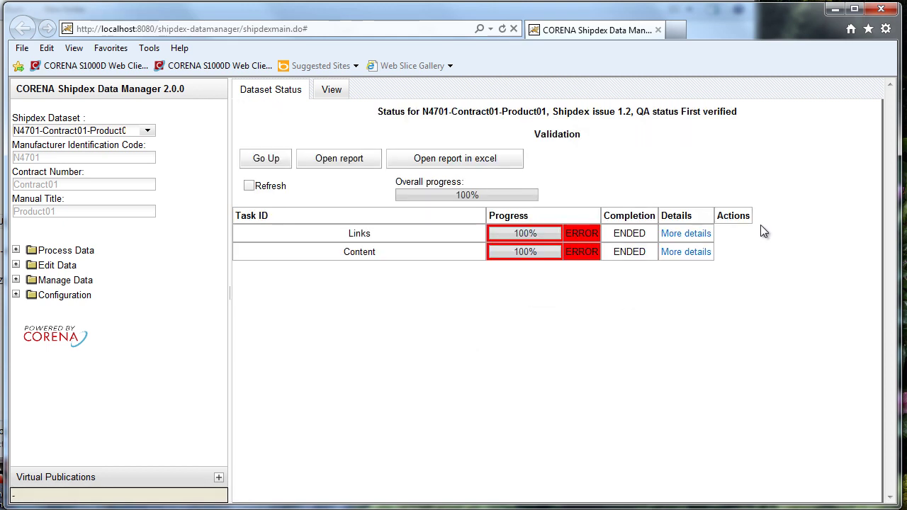
pyautogui.click(698, 236)
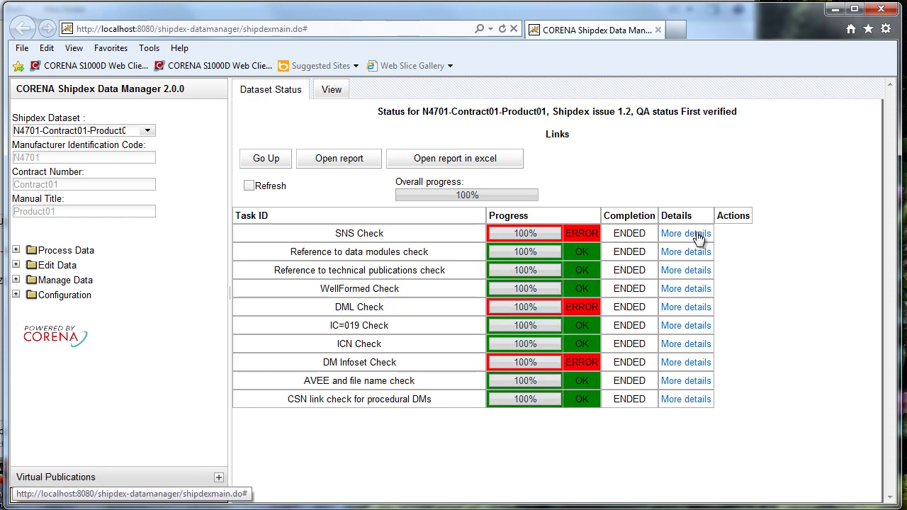
pyautogui.click(698, 236)
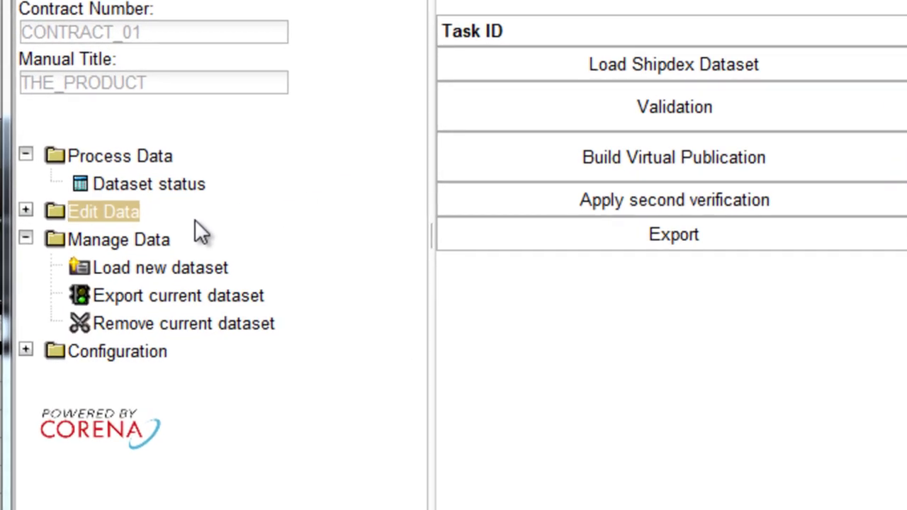
# Open Enhance SBC Sheet for the N4701 CONTRACT_01 dataset and reposition the dialog so its title bar is visible
pyautogui.click(25, 211)
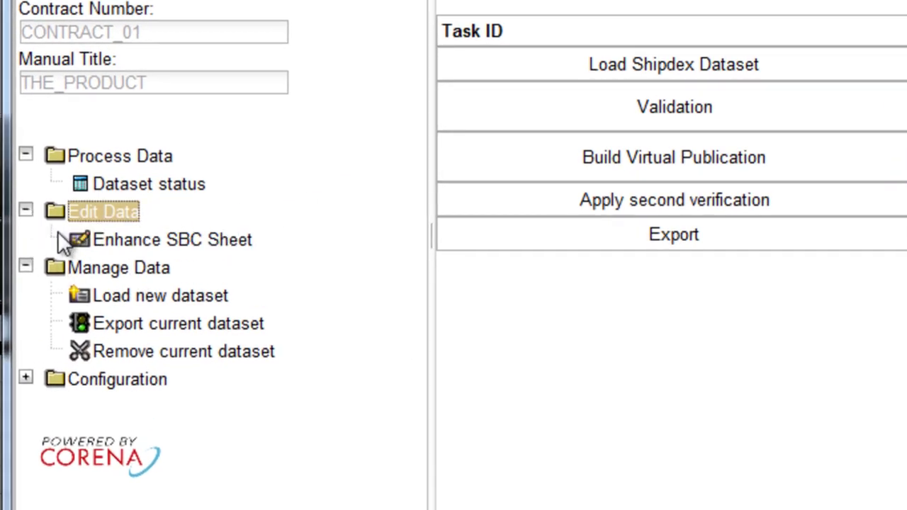
pyautogui.click(117, 241)
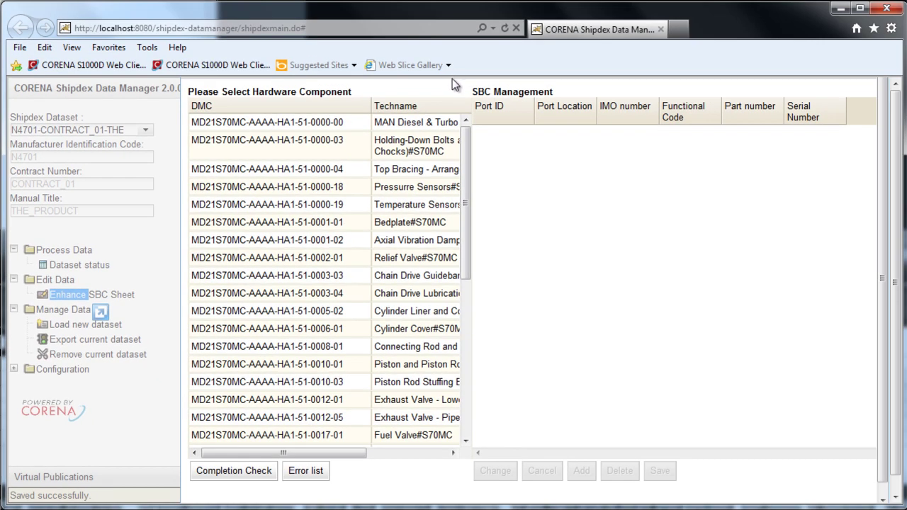
pyautogui.moveTo(452, 78); pyautogui.dragTo(436, 92)
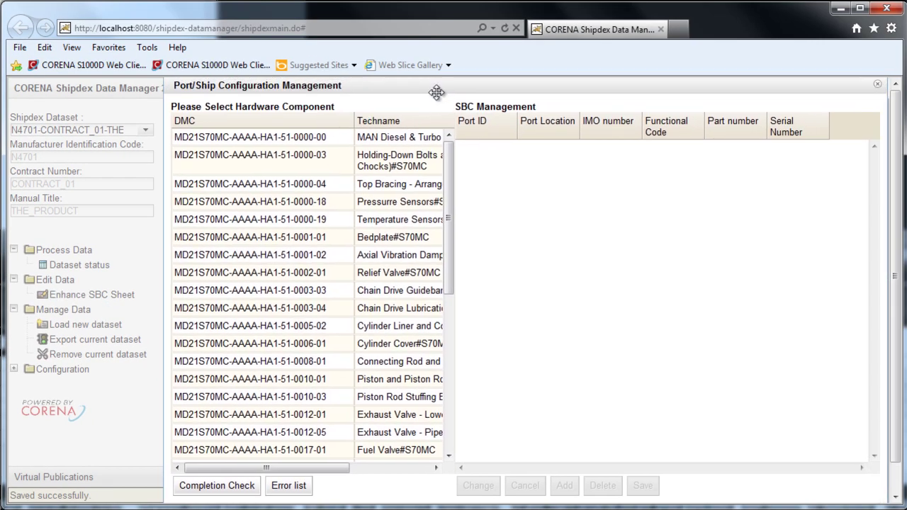
# Add an SBC entry to component MD21S70MC-AAAA-HA1-51-0000-00 with part number 4359900 and serial number 02
pyautogui.click(304, 140)
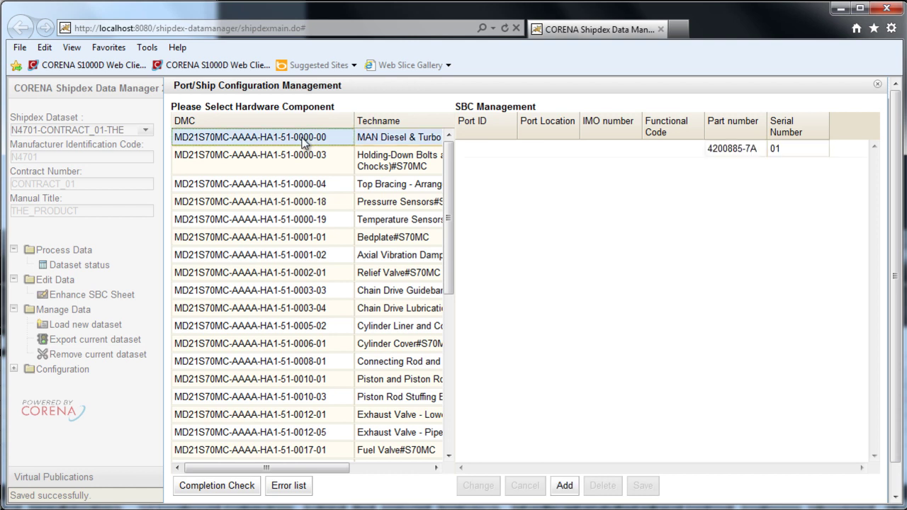
pyautogui.click(565, 486)
pyautogui.click(722, 162)
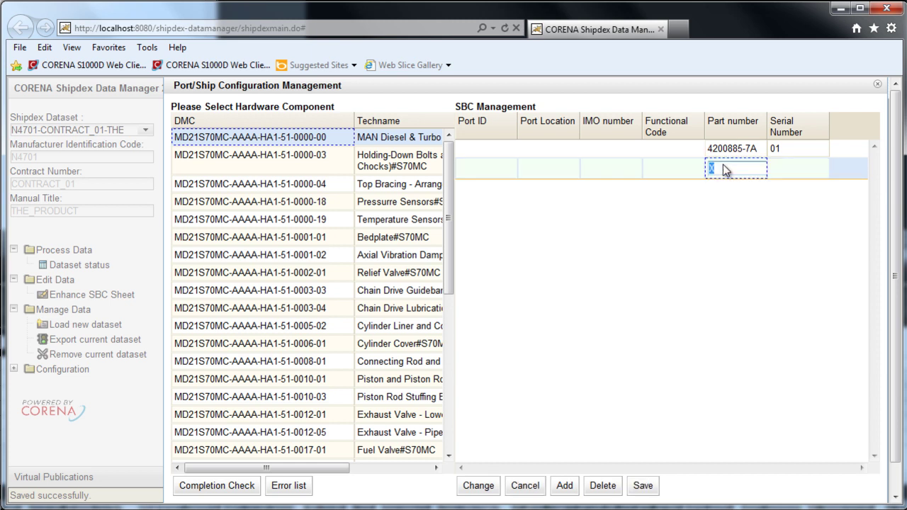
pyautogui.write('4350900')
pyautogui.press('Tab')
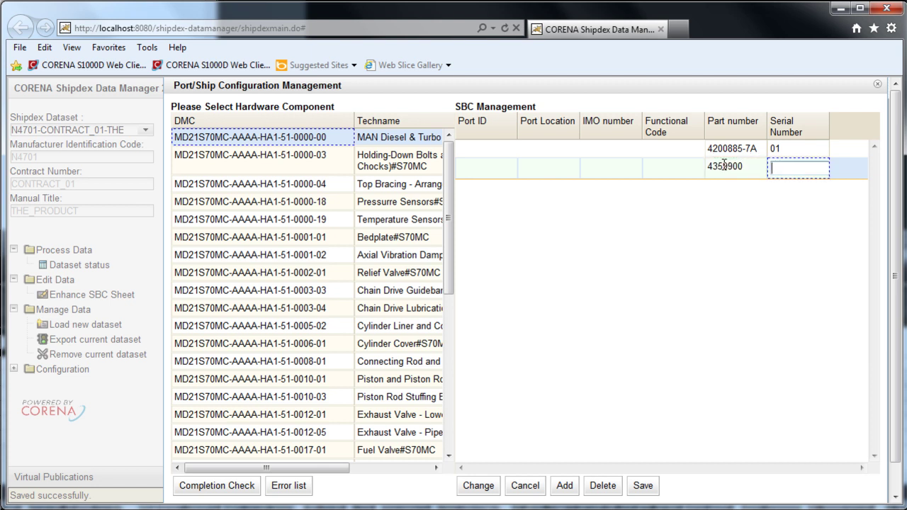
pyautogui.write('02')
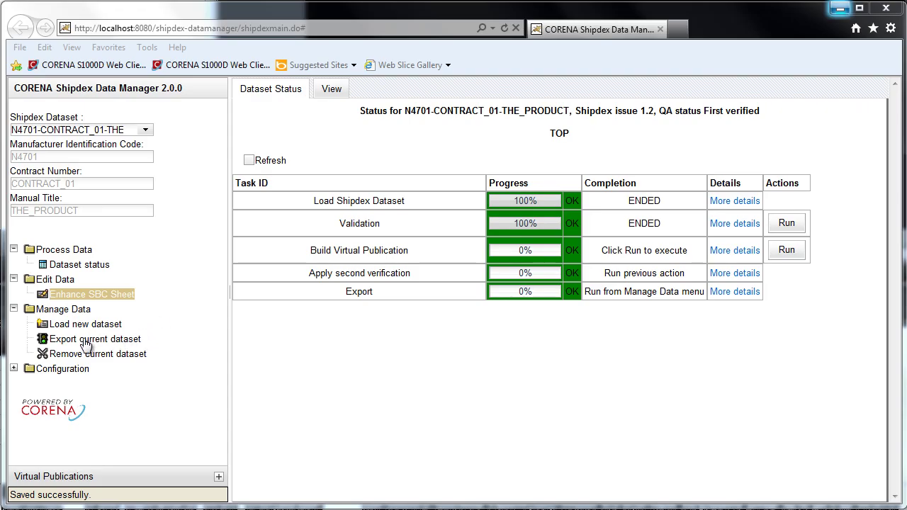
# Export the N4701 CONTRACT_01 THE_PRODUCT dataset as a Shipdex package to the Documents\Shipdex folder
pyautogui.click(84, 342)
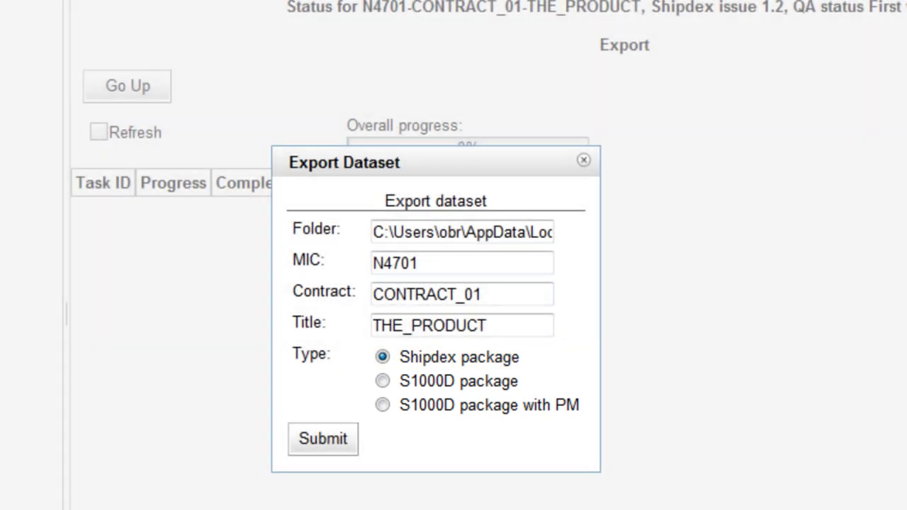
pyautogui.write('C:\\Users\\obr\\Documents\\Shipdex')
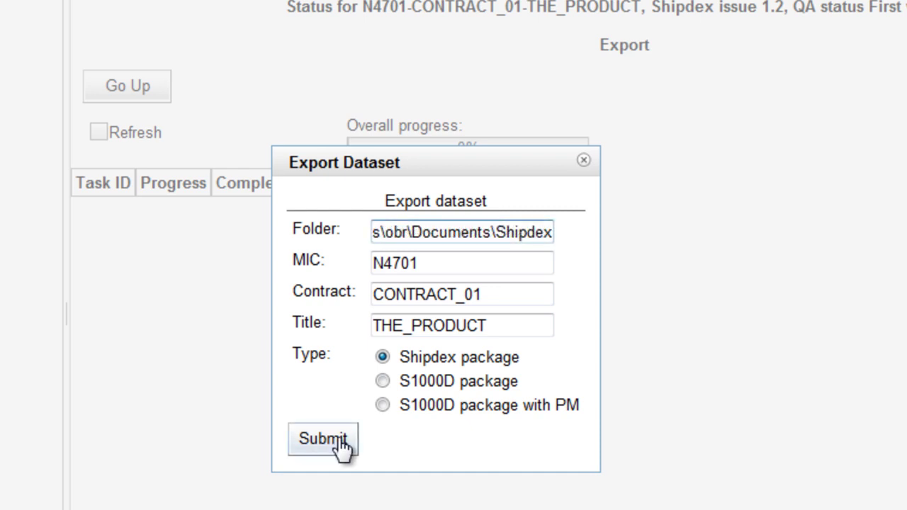
pyautogui.click(324, 439)
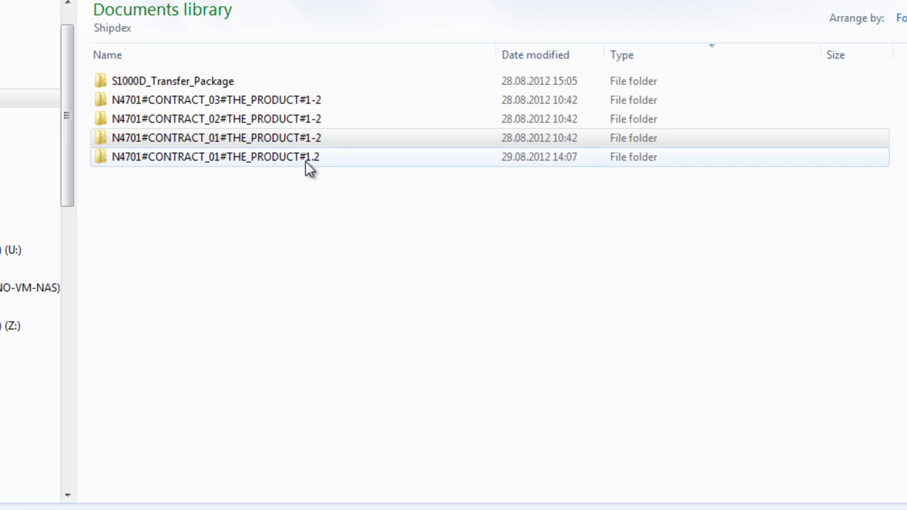
# Look through the DATA_MODULES and DML folders of the exported N4701#CONTRACT_01#THE_PRODUCT#1.2 package
pyautogui.doubleClick(306, 159)
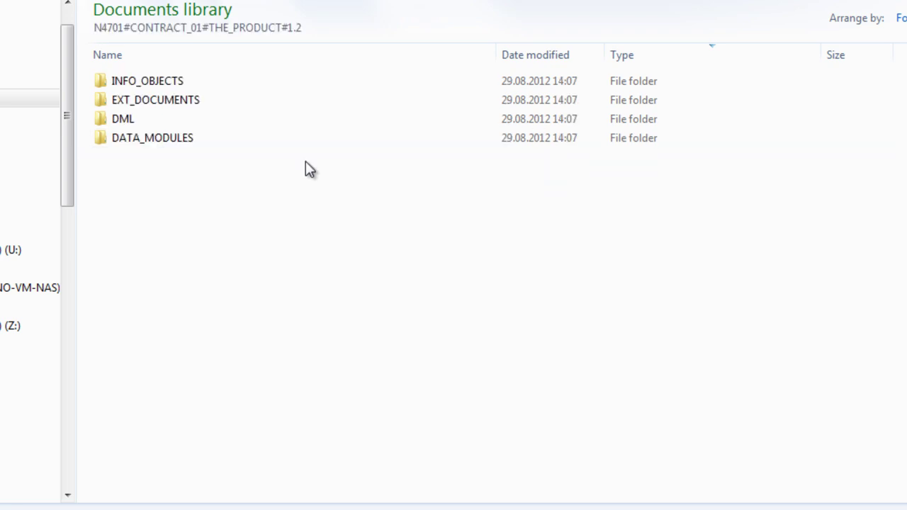
pyautogui.doubleClick(185, 144)
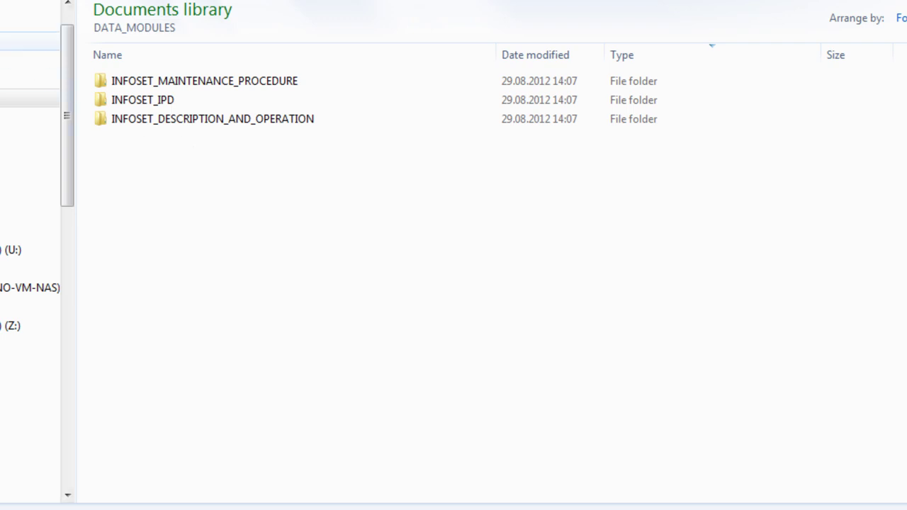
pyautogui.hotkey('alt', 'Left')
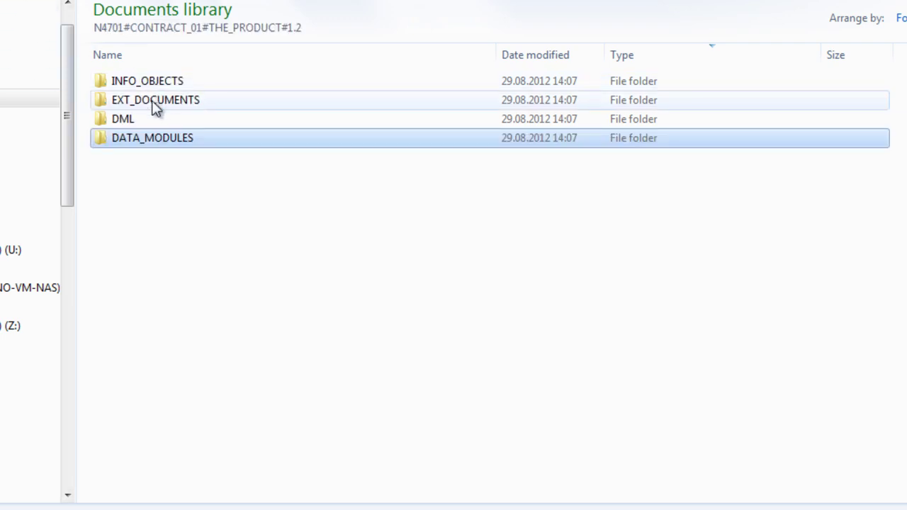
pyautogui.doubleClick(131, 119)
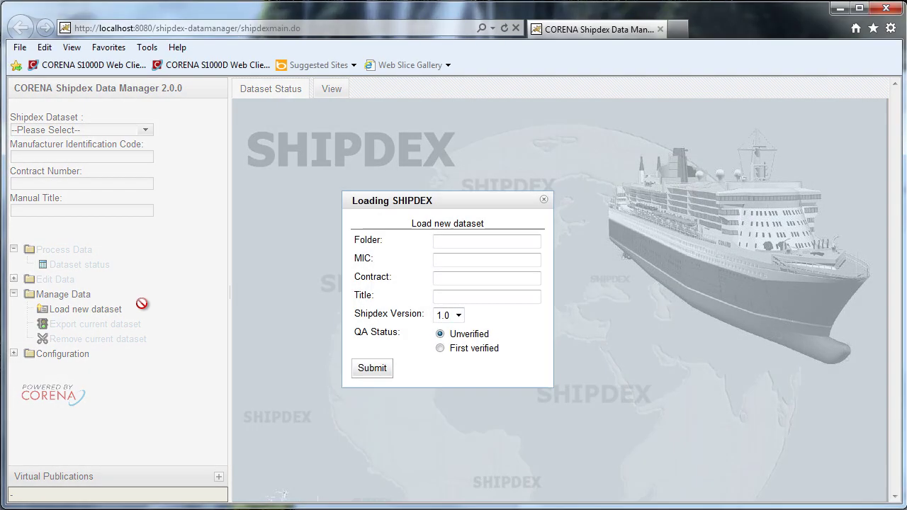
# Load the exported N4701#CONTRACT_01#THE_PRODUCT#1.2 folder as a new dataset with Shipdex version 1.2 and QA status First verified
pyautogui.click(471, 243)
pyautogui.hotkey('ctrl', 'v')
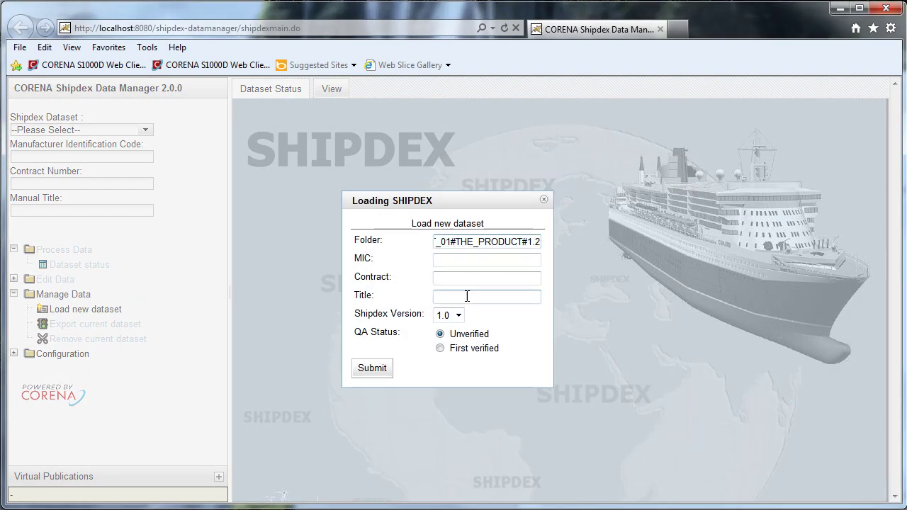
pyautogui.click(454, 315)
pyautogui.click(447, 352)
pyautogui.click(439, 348)
pyautogui.click(381, 372)
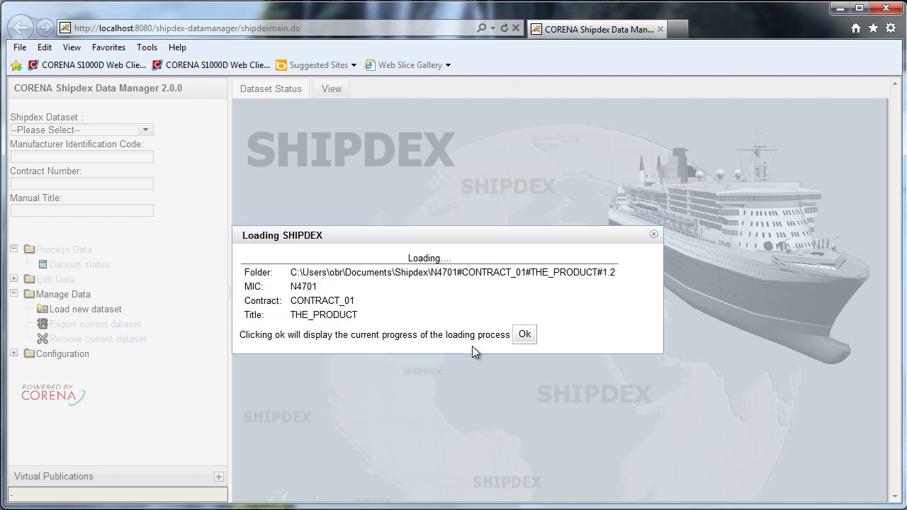
# Display the loading progress, then return to the top-level dataset status and run the package validation
pyautogui.click(521, 338)
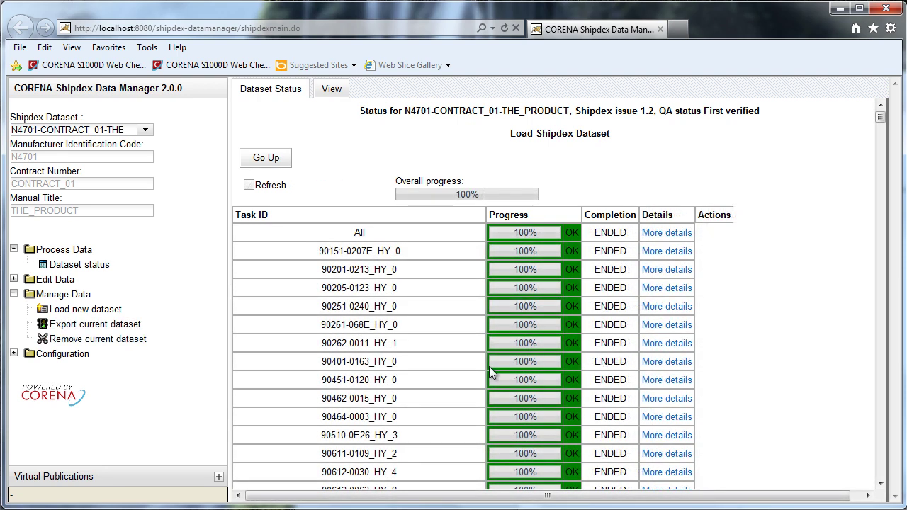
pyautogui.click(286, 163)
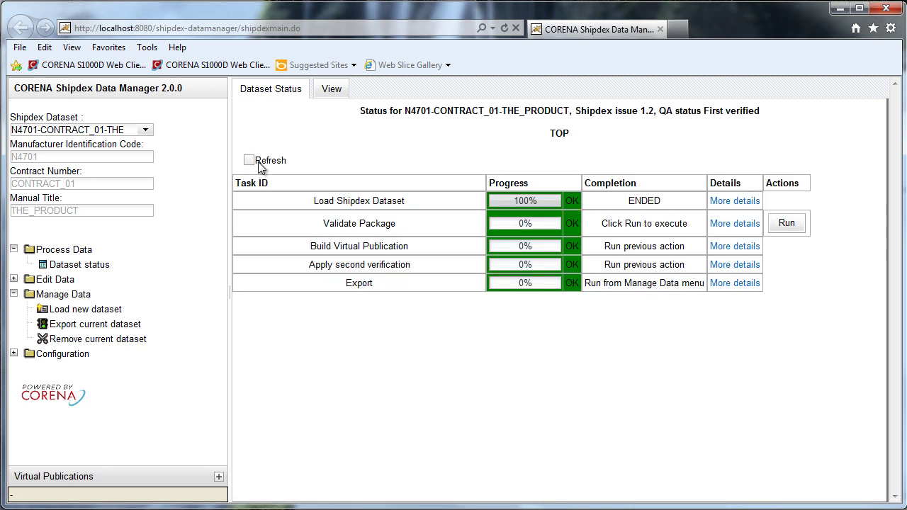
pyautogui.click(779, 223)
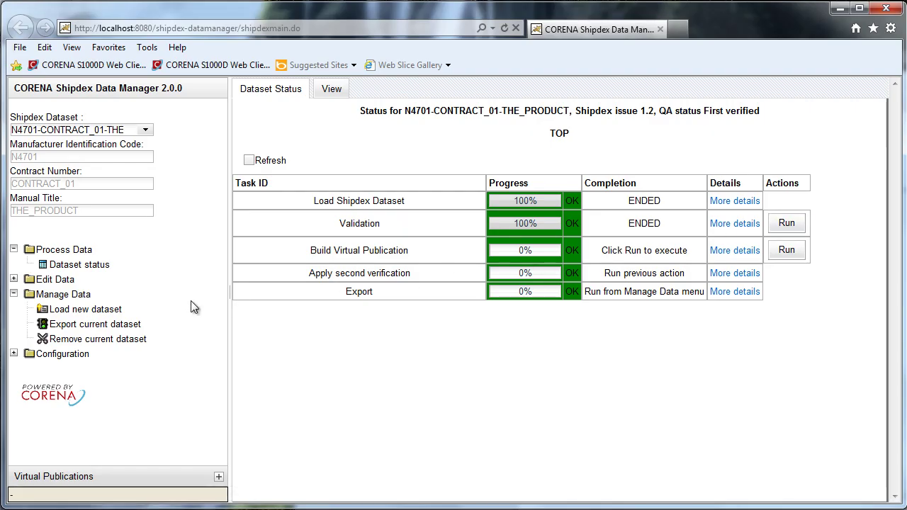
# Open Enhance SBC Sheet and check the SBC entries of component MD21S70MC-AAAA-HA1-51-0000-00 in the reloaded dataset
pyautogui.click(14, 281)
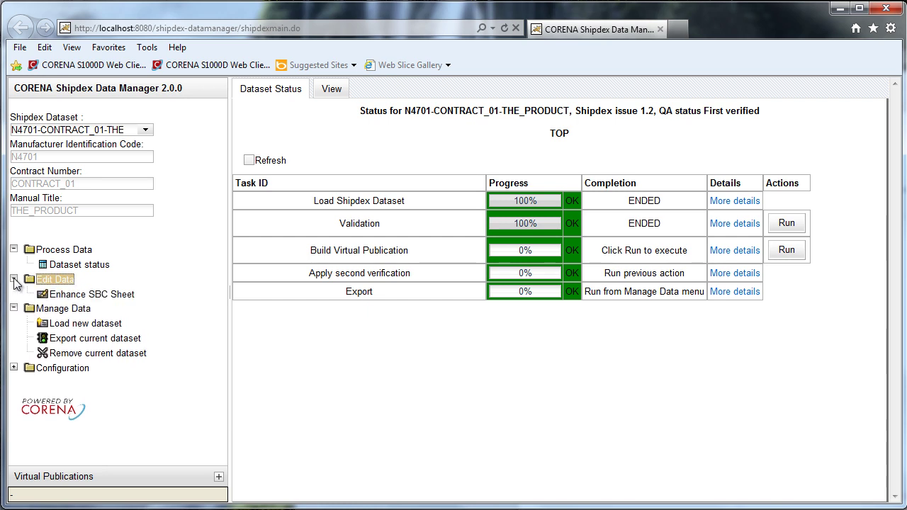
pyautogui.click(83, 296)
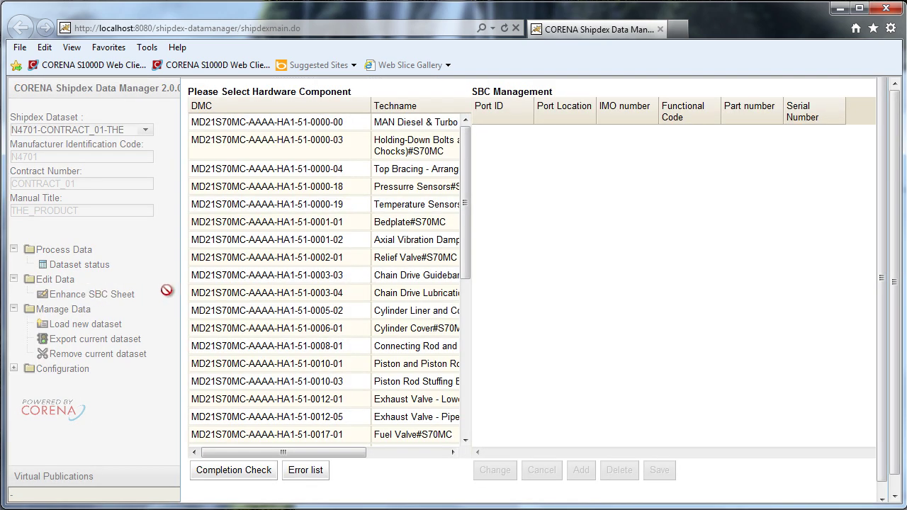
pyautogui.click(304, 123)
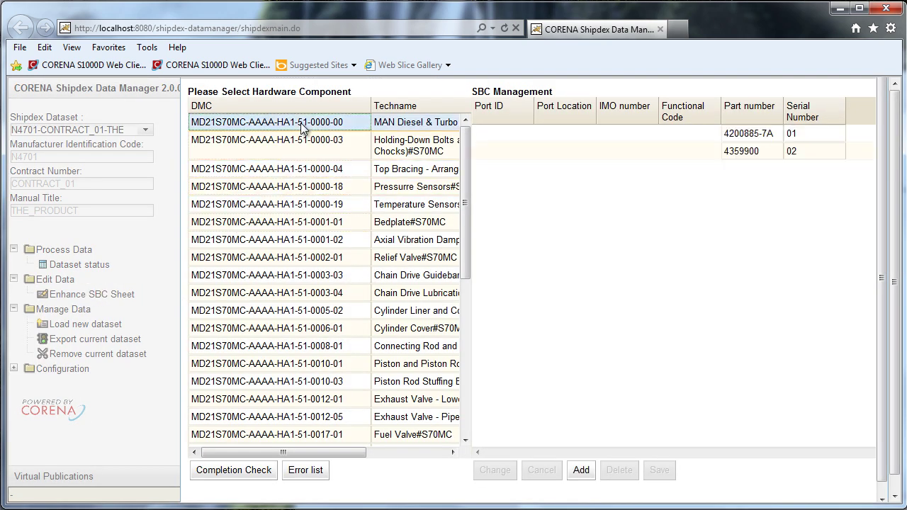
pyautogui.click(629, 152)
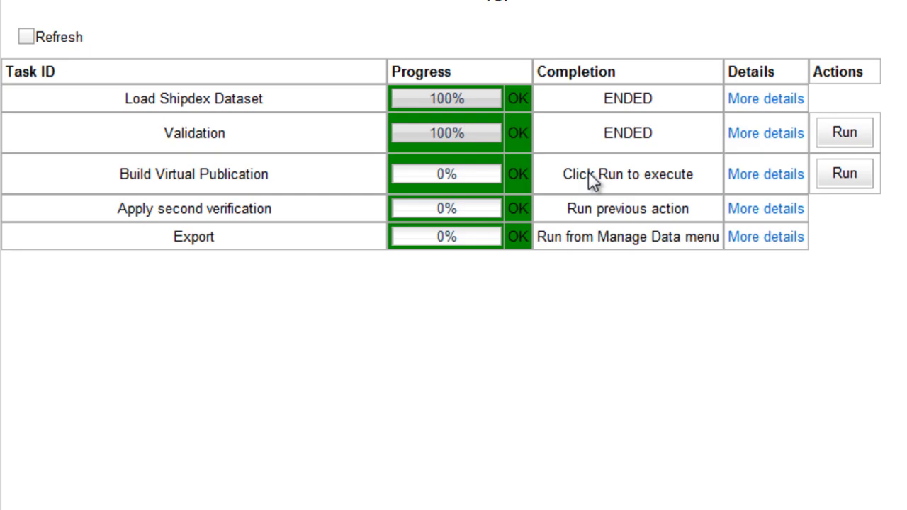
# Build the dataset's virtual publication and display the Virtual Publications tree
pyautogui.click(831, 173)
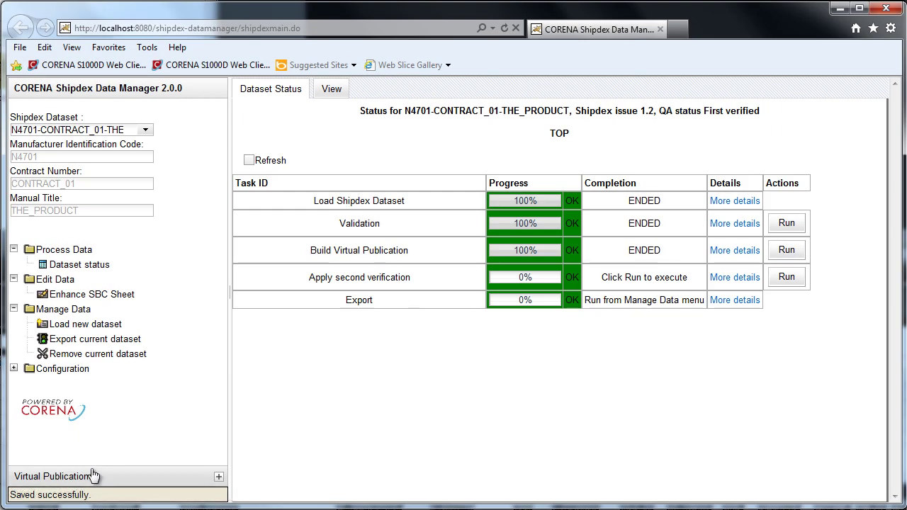
pyautogui.click(91, 476)
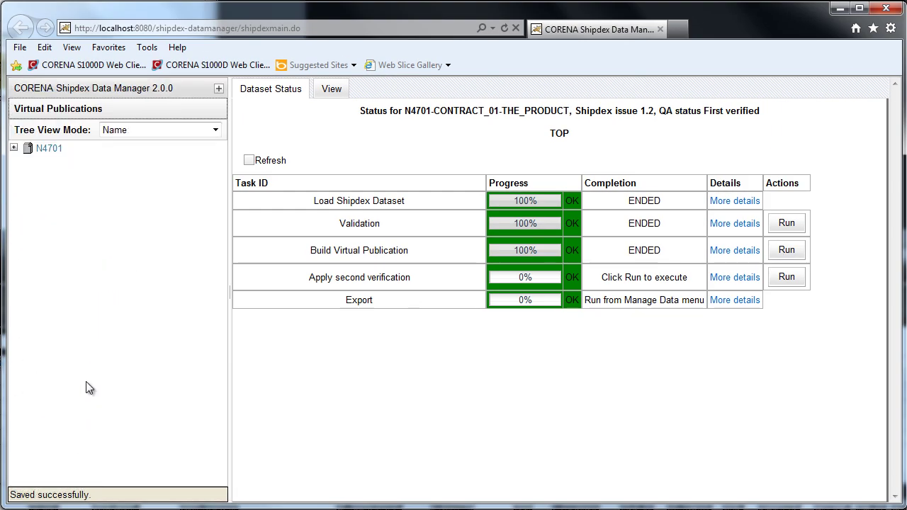
# Expand N4701 through Description and operation to 51 - Propulsion diesel, and open the exhaust valve emergency procedure
pyautogui.click(13, 147)
pyautogui.click(27, 163)
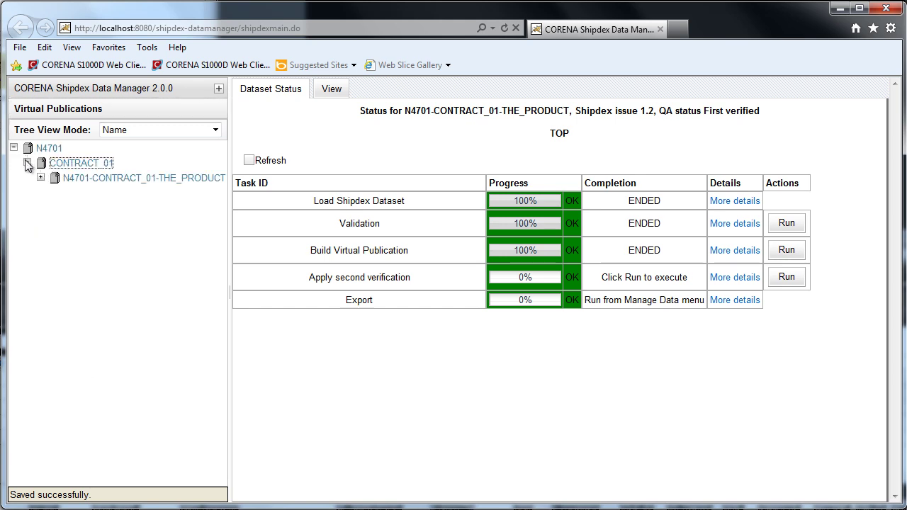
pyautogui.click(40, 178)
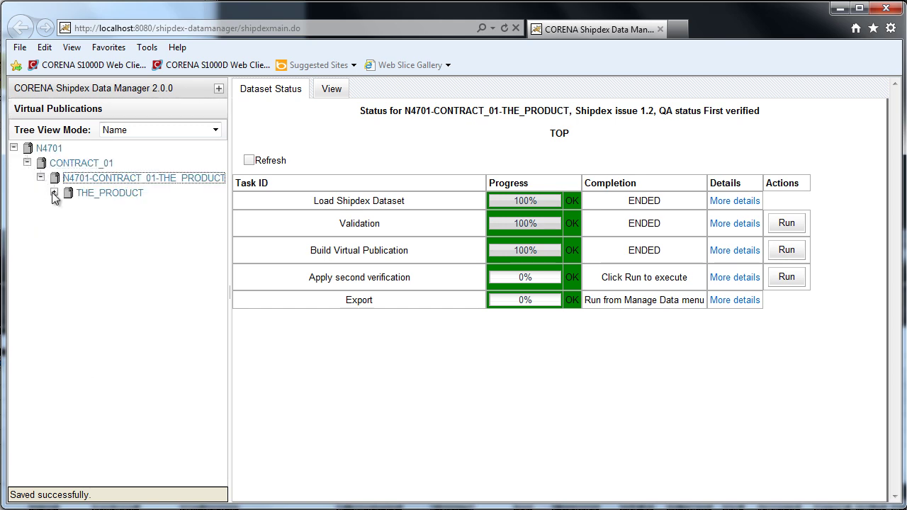
pyautogui.click(54, 192)
pyautogui.click(67, 207)
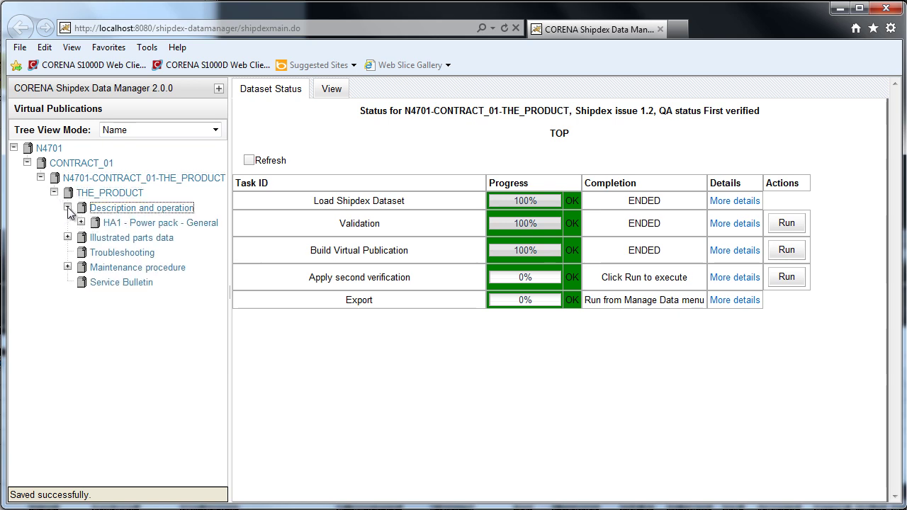
pyautogui.click(81, 222)
pyautogui.click(95, 237)
pyautogui.click(144, 256)
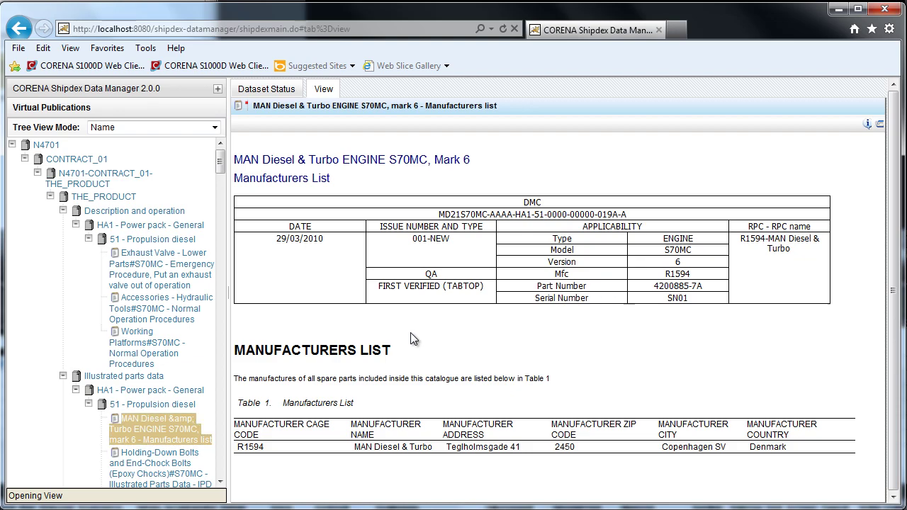
# Apply the second verification to the dataset and export it as an S1000D package to the Documents\testmappe folder
pyautogui.click(267, 91)
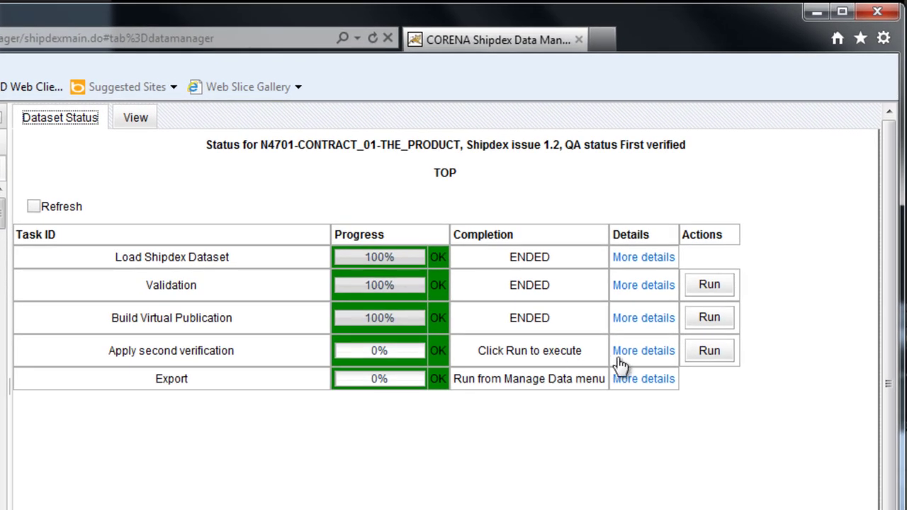
pyautogui.click(705, 352)
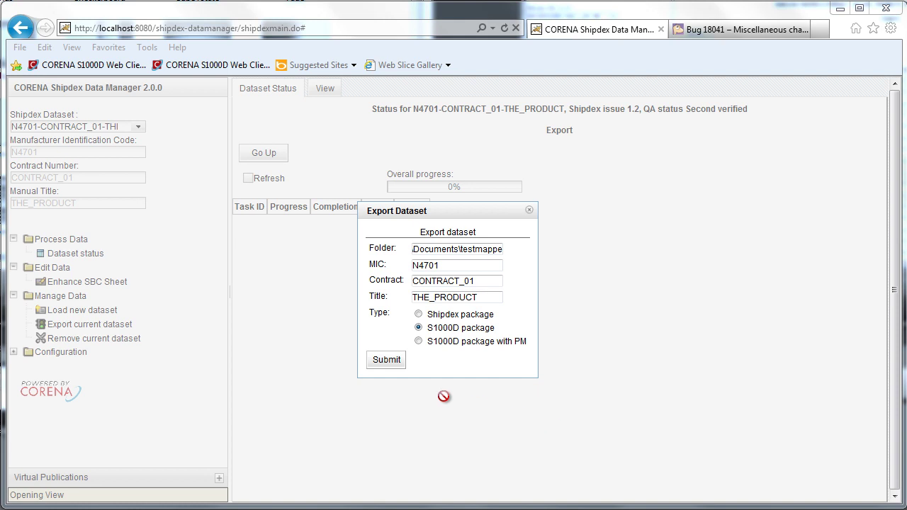
pyautogui.click(387, 361)
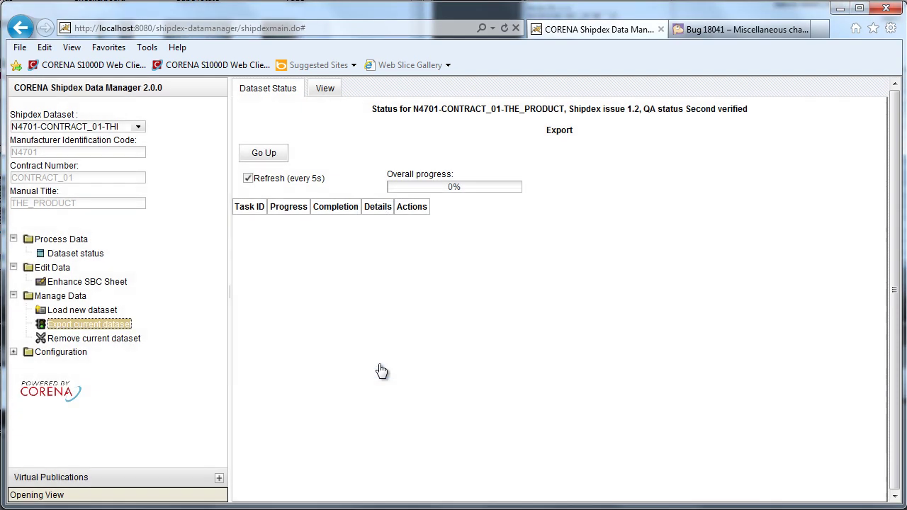